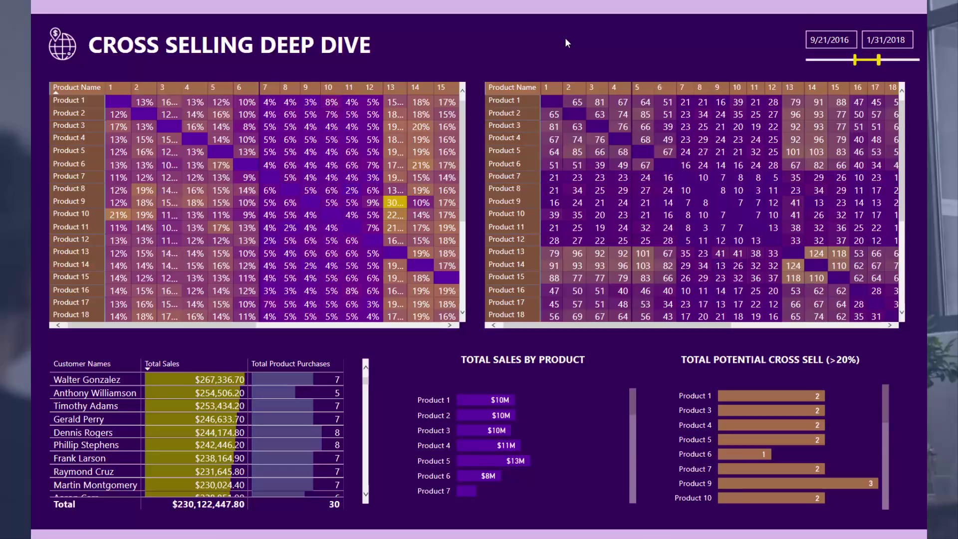
Return to the published report's navigation page, exit full screen, and switch to the Navigation page in Power BI Desktop.
{"action": "left_click", "coordinate": [61, 46]}
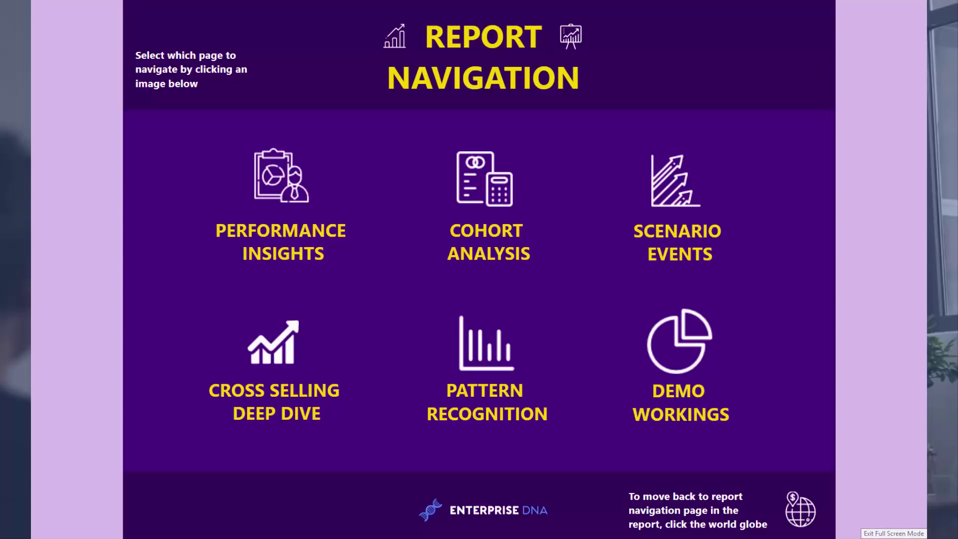
{"action": "left_click", "coordinate": [918, 533]}
{"action": "left_click", "coordinate": [868, 8]}
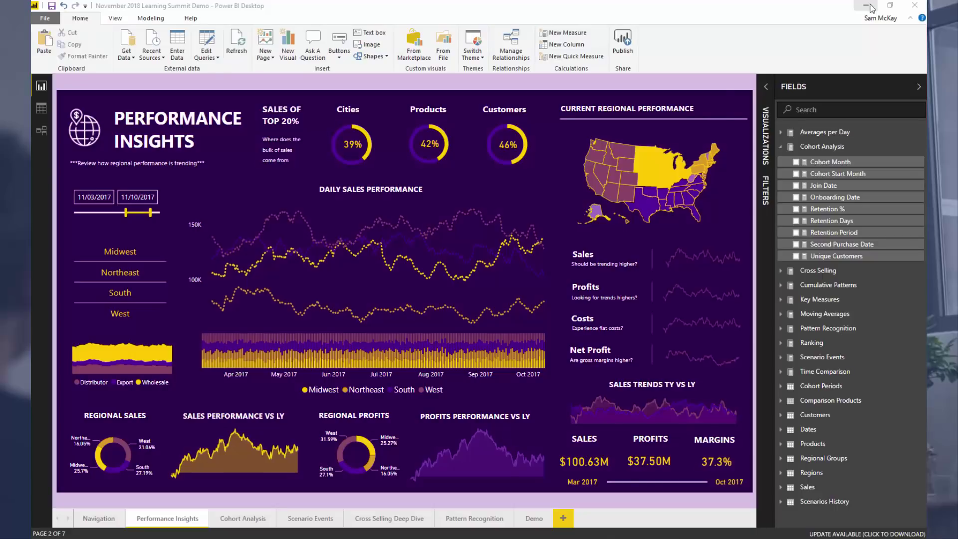
{"action": "left_click", "coordinate": [105, 520]}
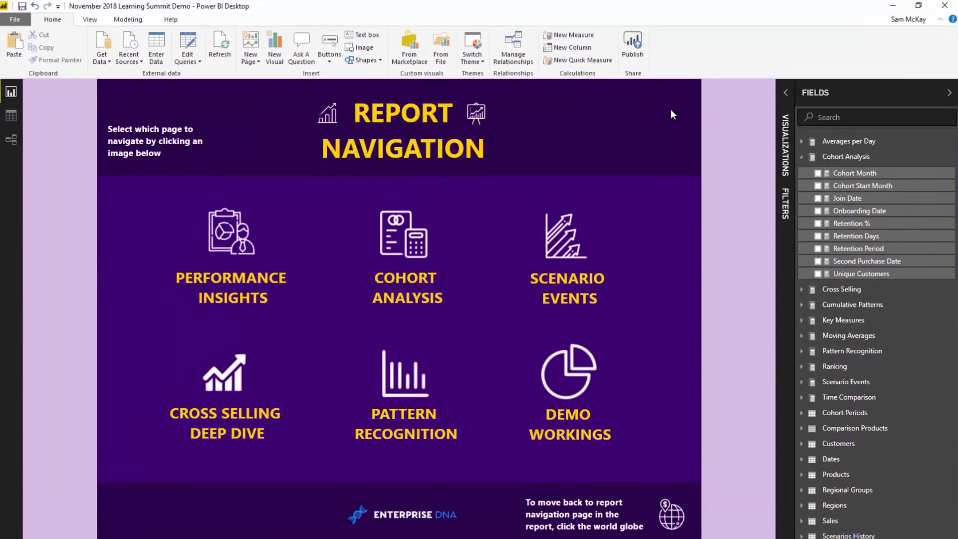
Test the navigation by following the Cohort Analysis icon to its page and returning through the world globe.
{"action": "left_click", "coordinate": [128, 19]}
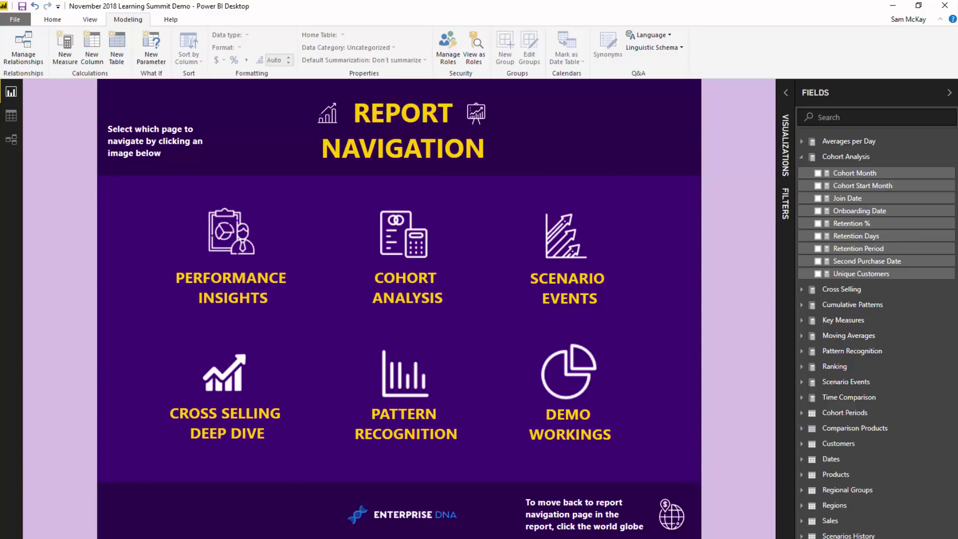
{"action": "left_click", "coordinate": [405, 254], "text": "ctrl"}
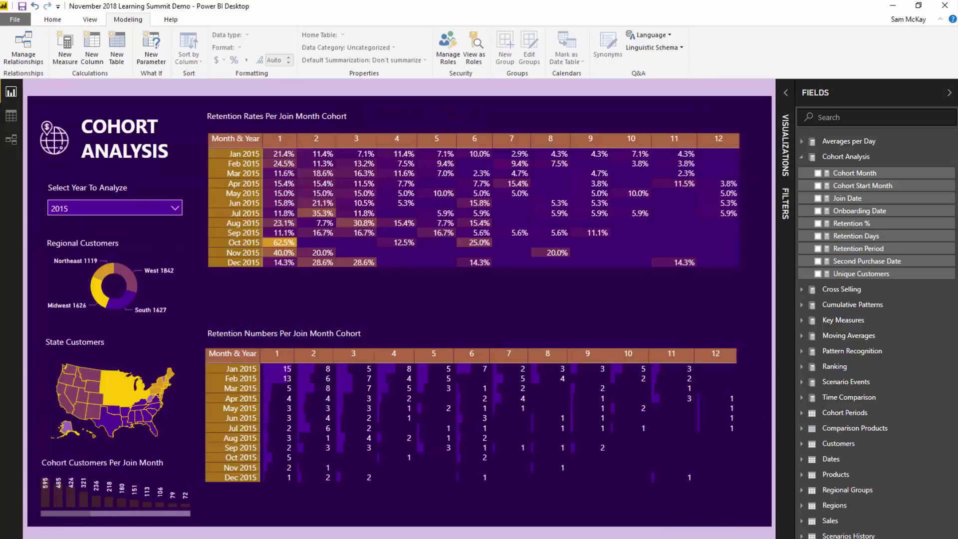
{"action": "left_click", "coordinate": [54, 138], "text": "ctrl"}
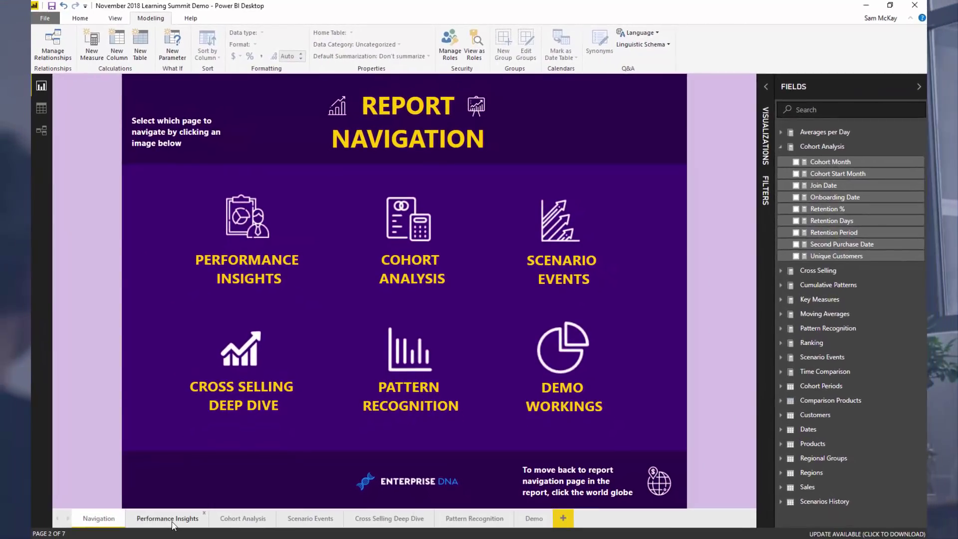
Display the bookmarks list on the Performance Insights page and try the Performance Insights and Cohort Analysis bookmarks.
{"action": "left_click", "coordinate": [172, 519]}
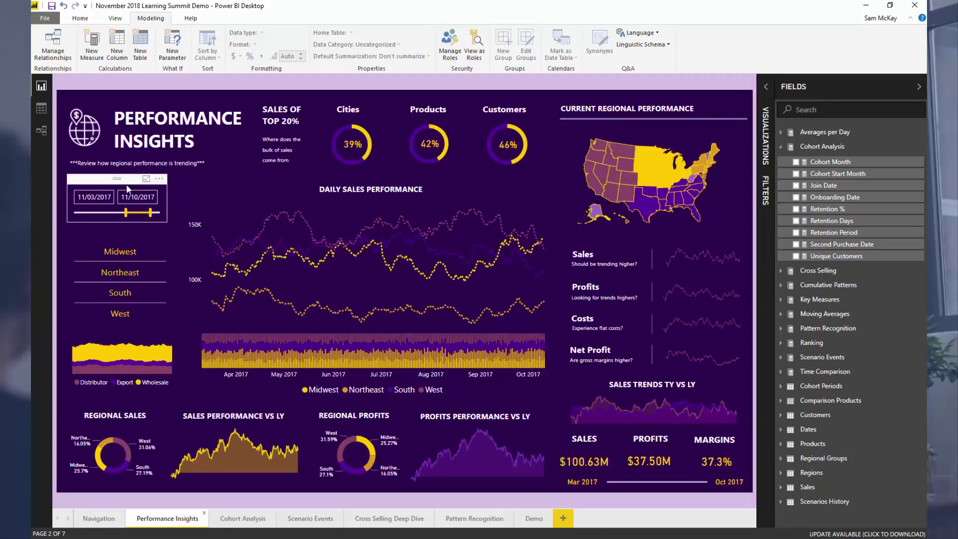
{"action": "left_click", "coordinate": [115, 18]}
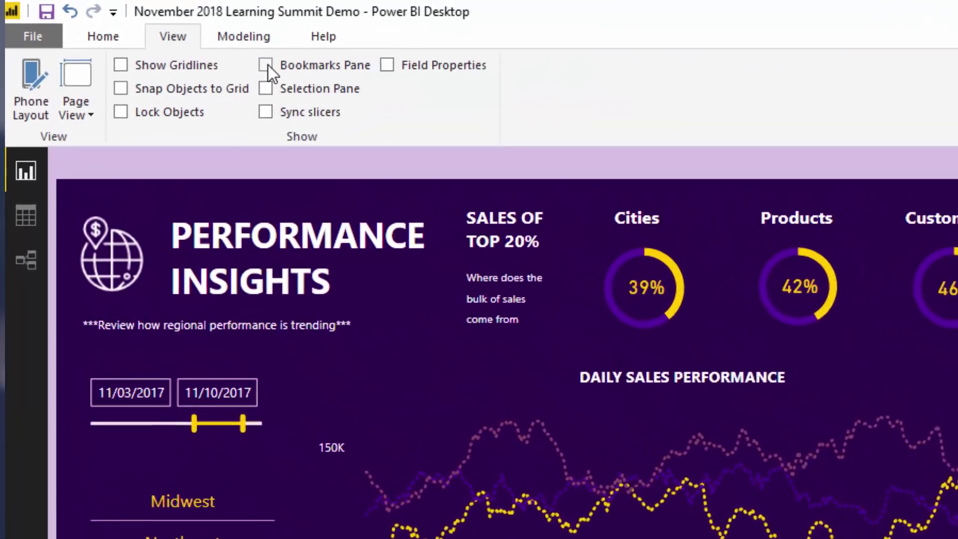
{"action": "left_click", "coordinate": [200, 45]}
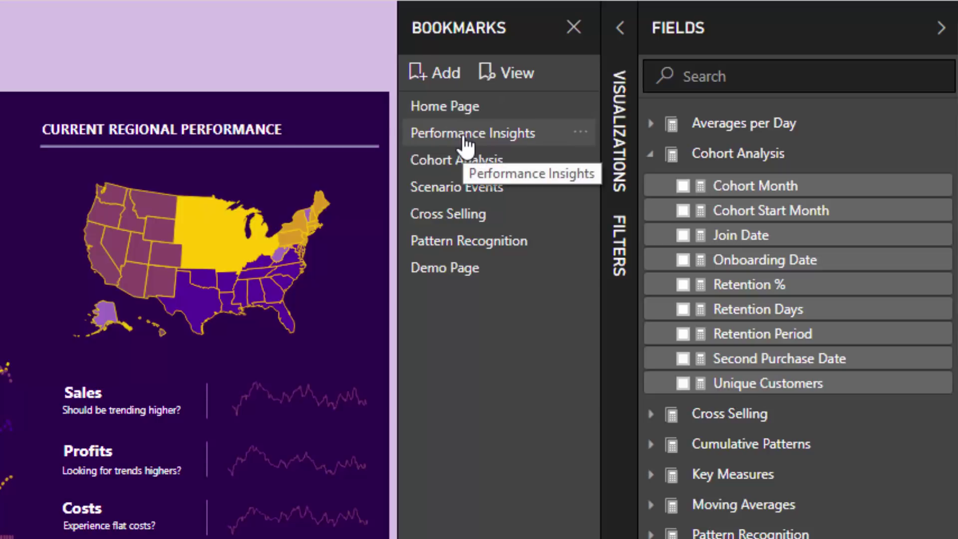
{"action": "left_click", "coordinate": [443, 133]}
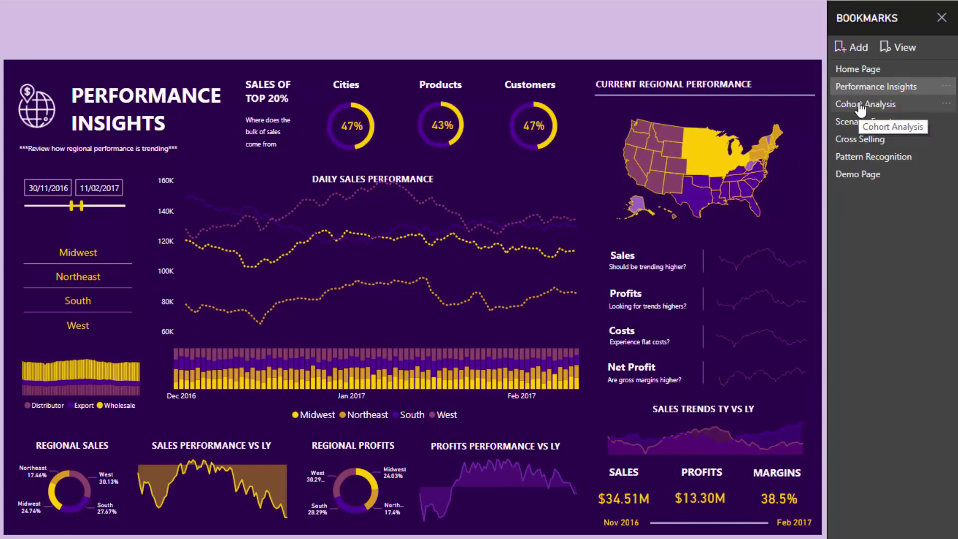
{"action": "left_click", "coordinate": [860, 105]}
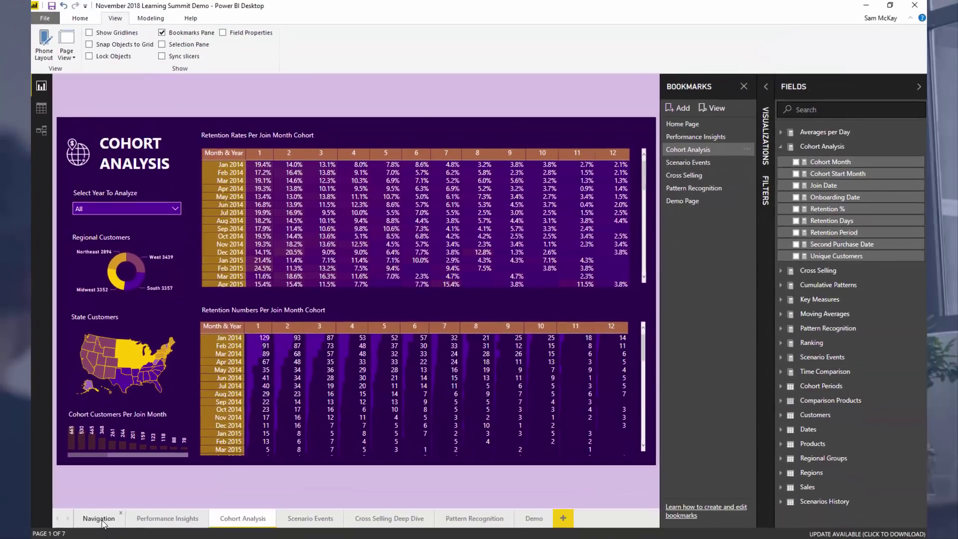
On the Navigation page, examine the Scenario Events icon's action settings, keeping type Bookmark and target Scenario Events.
{"action": "left_click", "coordinate": [99, 518]}
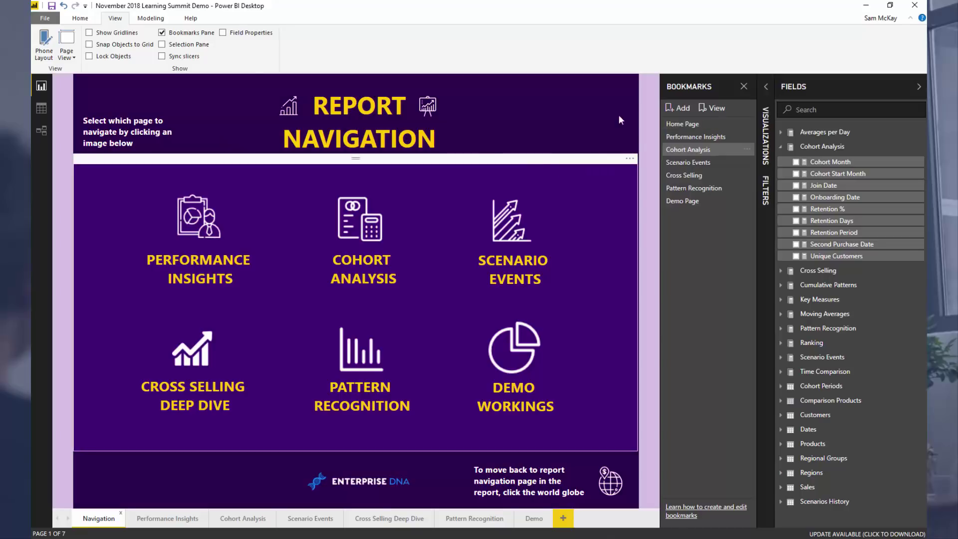
{"action": "left_click", "coordinate": [496, 195]}
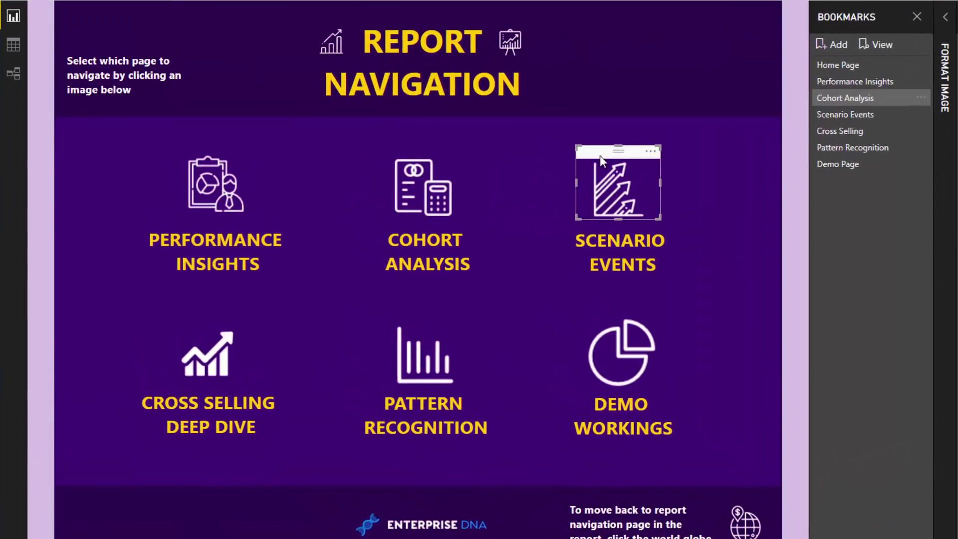
{"action": "left_click", "coordinate": [945, 17]}
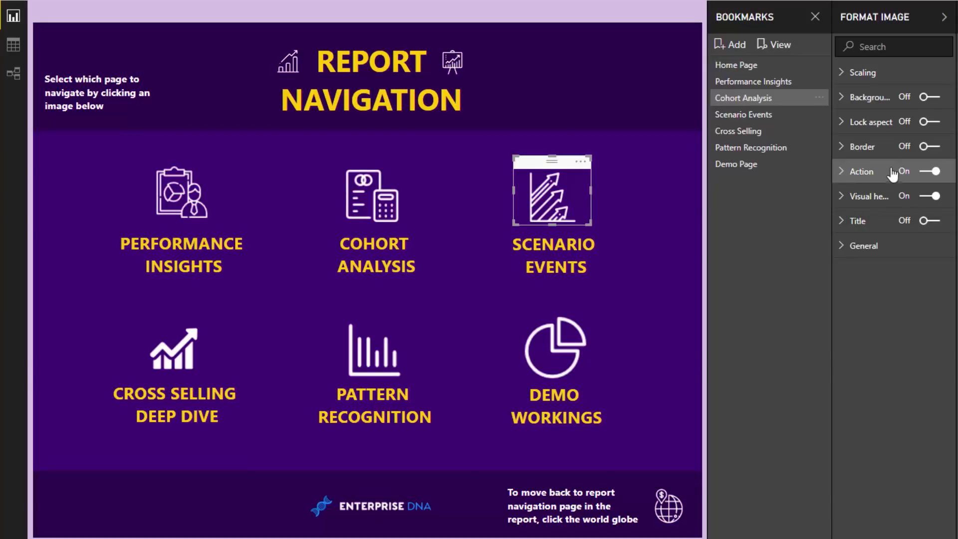
{"action": "left_click", "coordinate": [841, 172]}
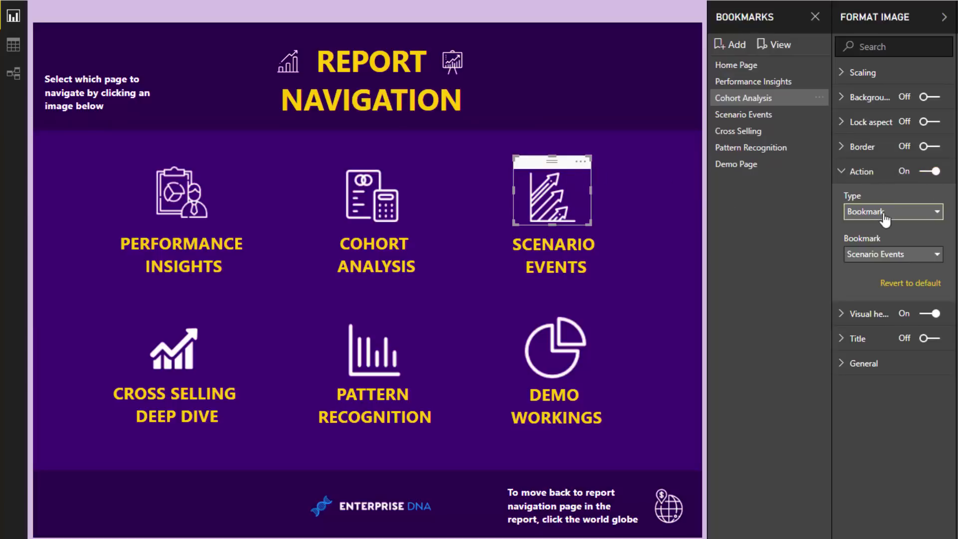
{"action": "left_click", "coordinate": [903, 211]}
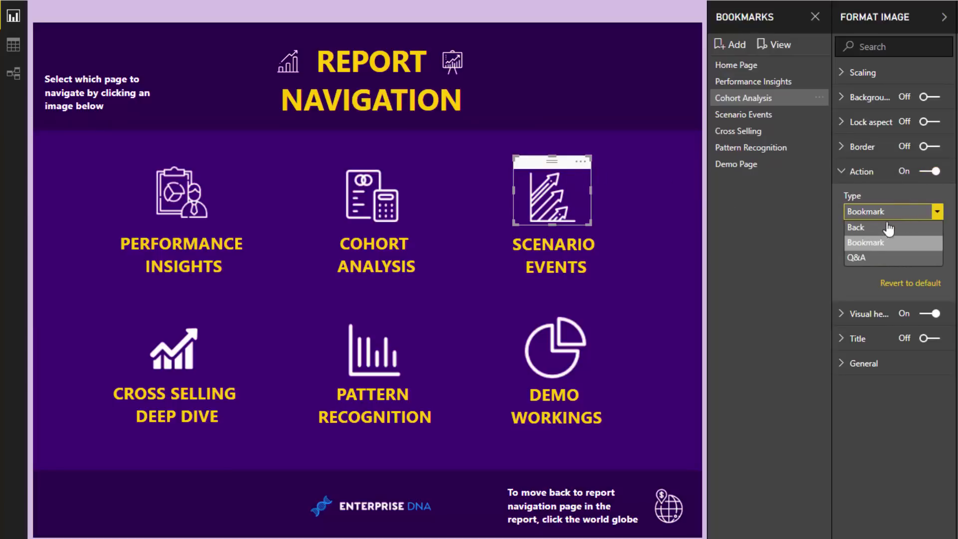
{"action": "left_click", "coordinate": [884, 244]}
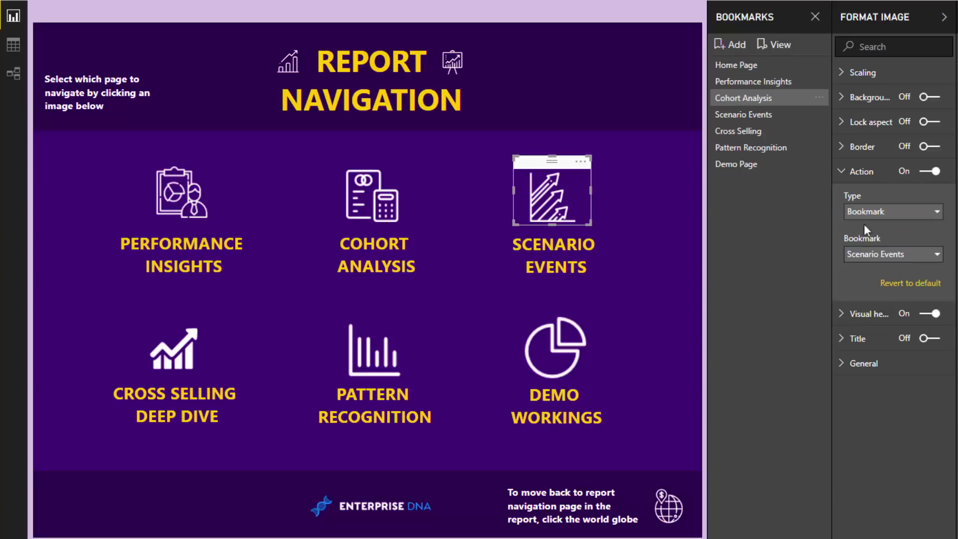
{"action": "left_click", "coordinate": [861, 255]}
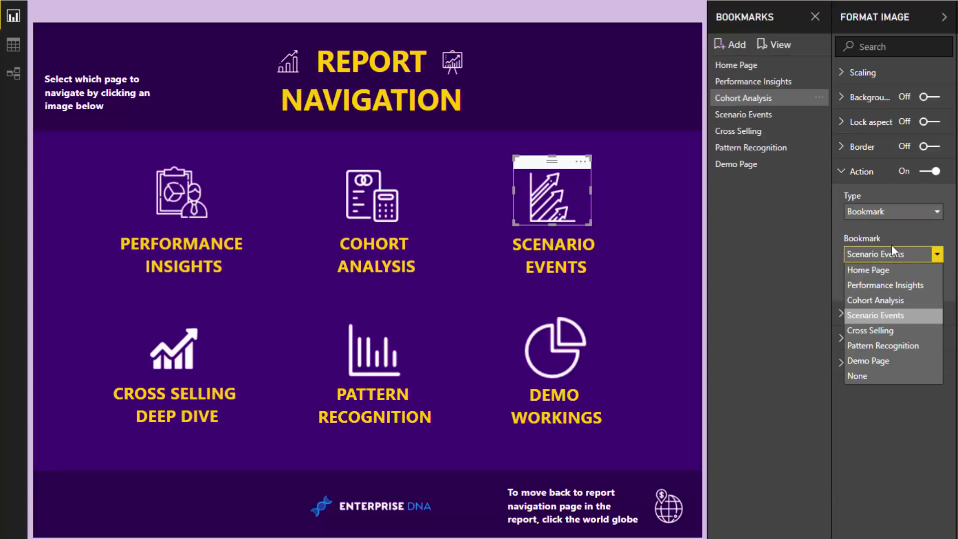
{"action": "left_click", "coordinate": [942, 234]}
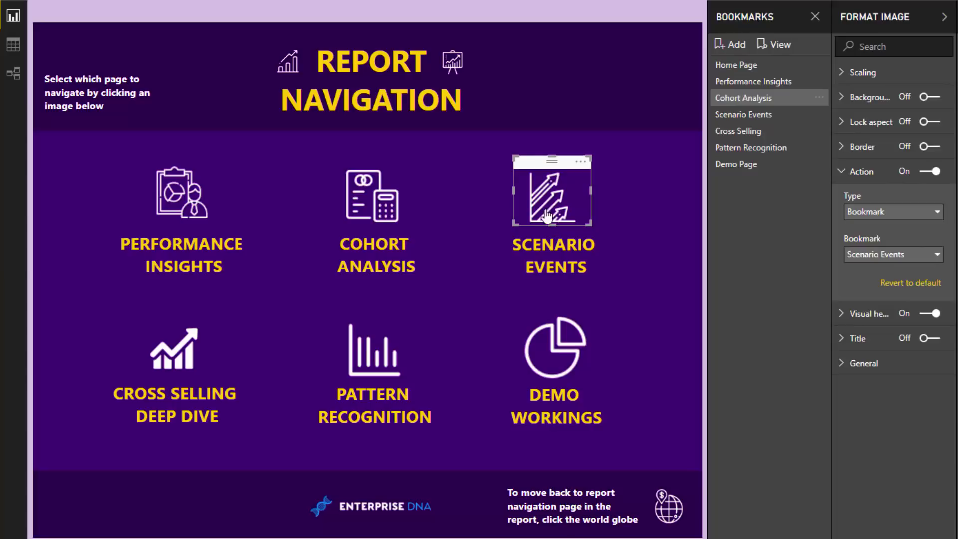
Check the bookmark action assigned to each of the other five page icons on the Navigation page.
{"action": "left_click", "coordinate": [151, 322]}
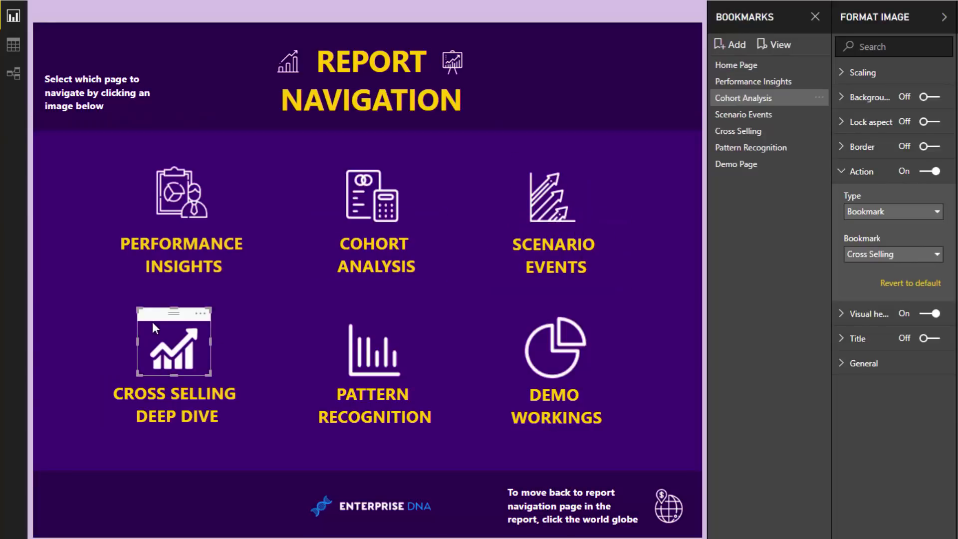
{"action": "left_click", "coordinate": [366, 314]}
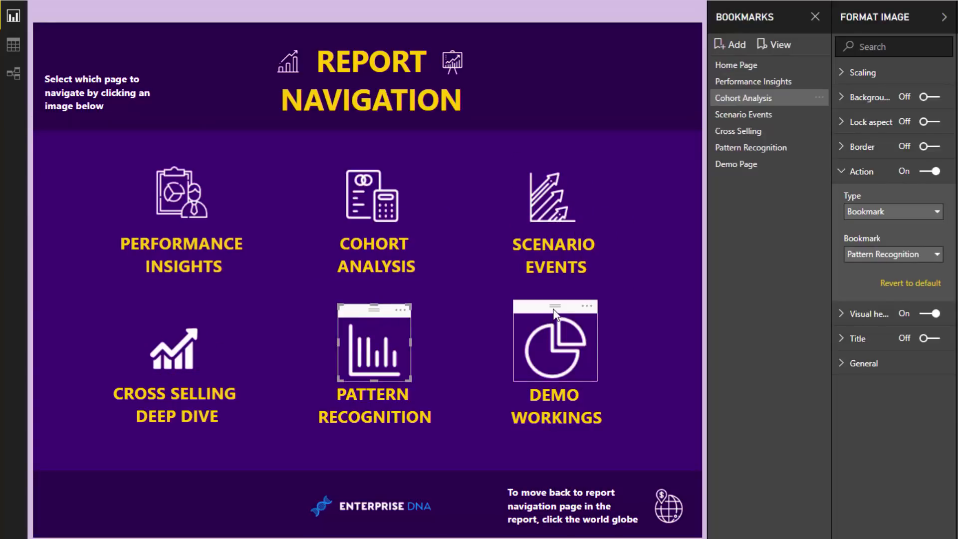
{"action": "left_click", "coordinate": [554, 314]}
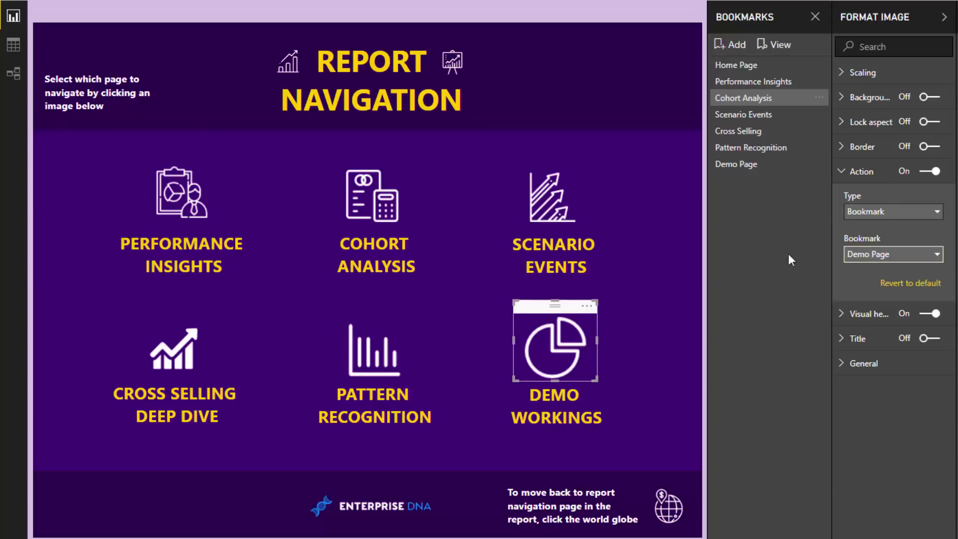
{"action": "left_click", "coordinate": [371, 312]}
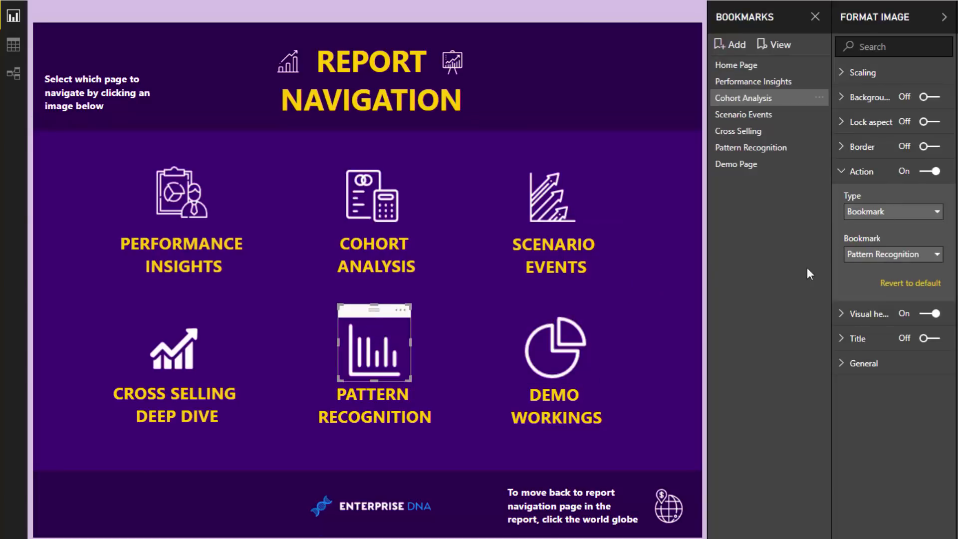
{"action": "left_click", "coordinate": [357, 165]}
{"action": "left_click", "coordinate": [178, 161]}
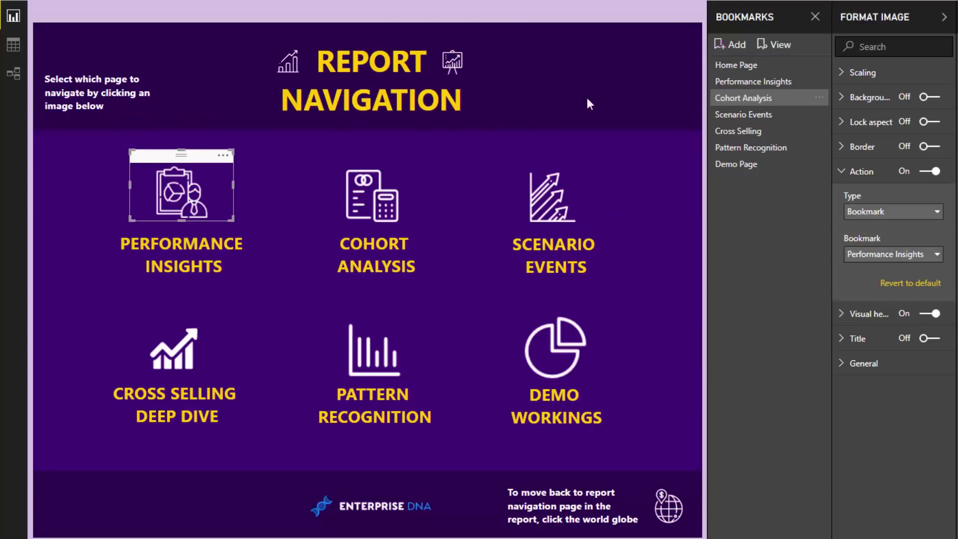
Choose the Home Page bookmark as the action target of the world globe image on the Navigation page.
{"action": "left_click", "coordinate": [625, 78]}
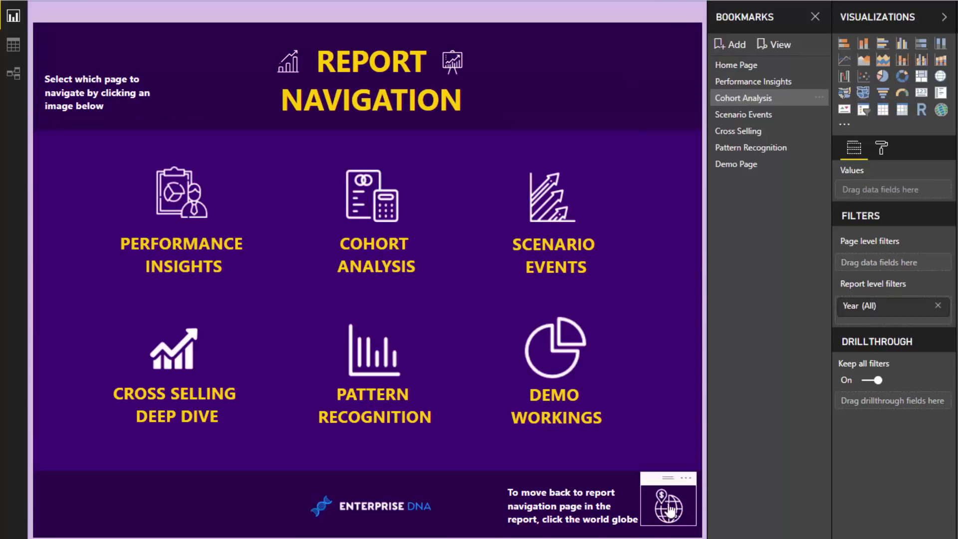
{"action": "left_click", "coordinate": [666, 475]}
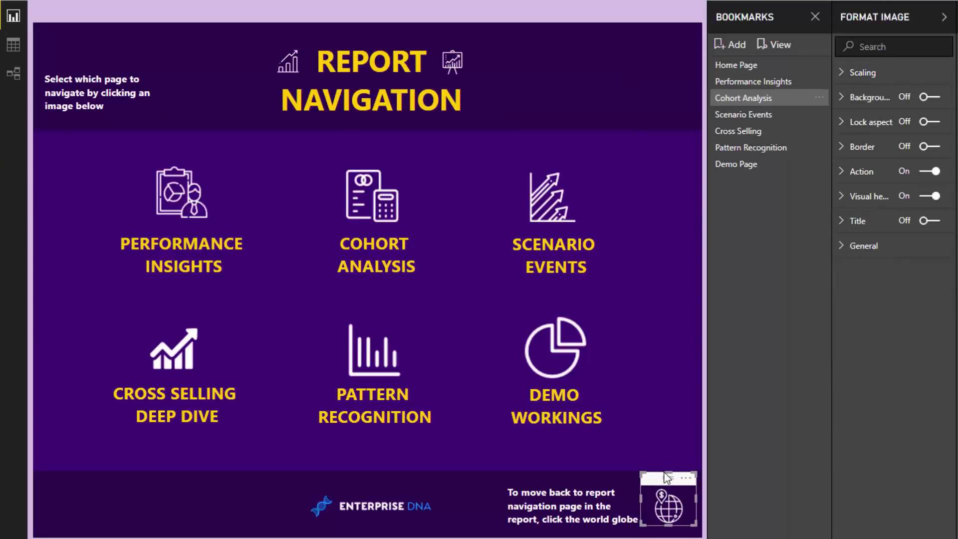
{"action": "left_click", "coordinate": [841, 171]}
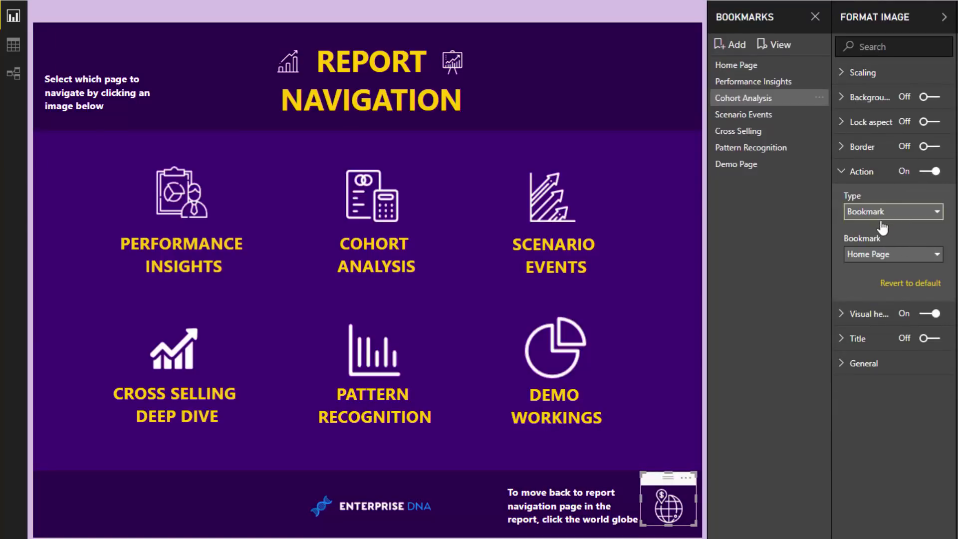
{"action": "left_click", "coordinate": [896, 256]}
{"action": "left_click", "coordinate": [893, 269]}
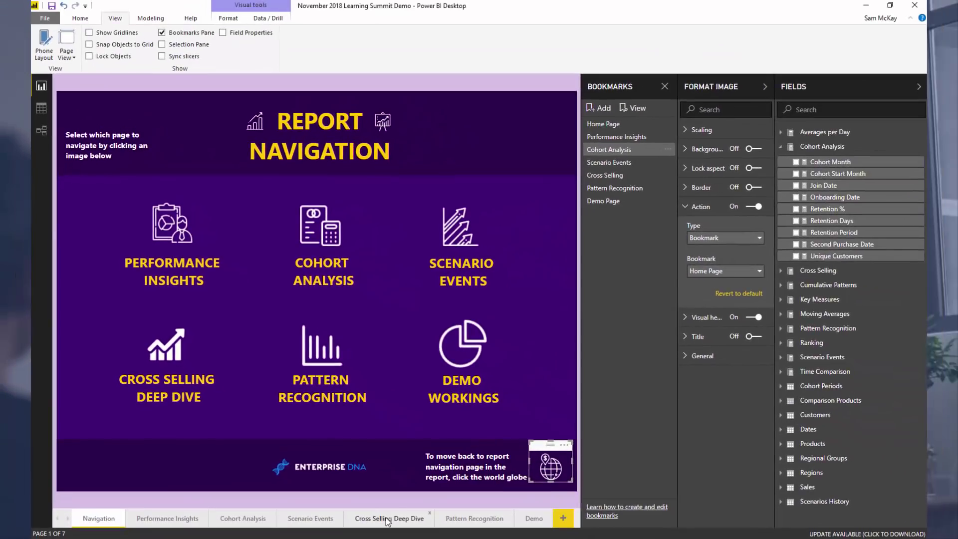
View the globe on the Cross Selling Deep Dive page, then return to the Navigation page's globe instruction text.
{"action": "left_click", "coordinate": [386, 519]}
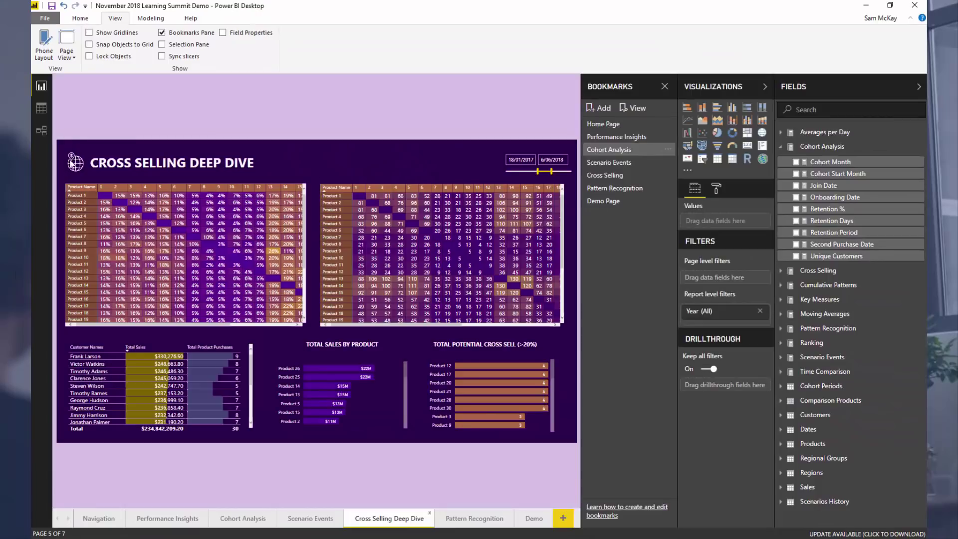
{"action": "left_click", "coordinate": [95, 514]}
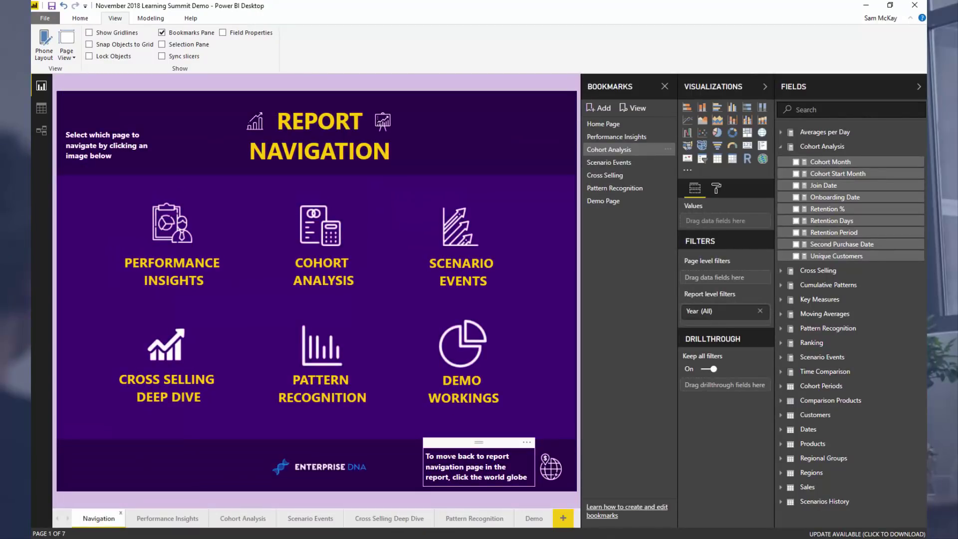
{"action": "left_click", "coordinate": [427, 456]}
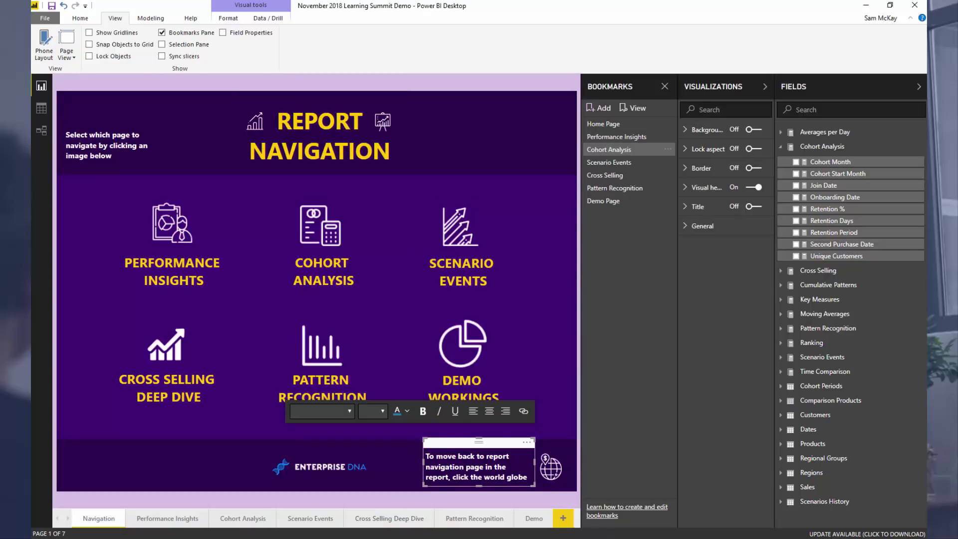
Switch to the published report in the browser and test the Cross Selling Deep Dive icon and globe in full screen.
{"action": "left_click", "coordinate": [223, 503]}
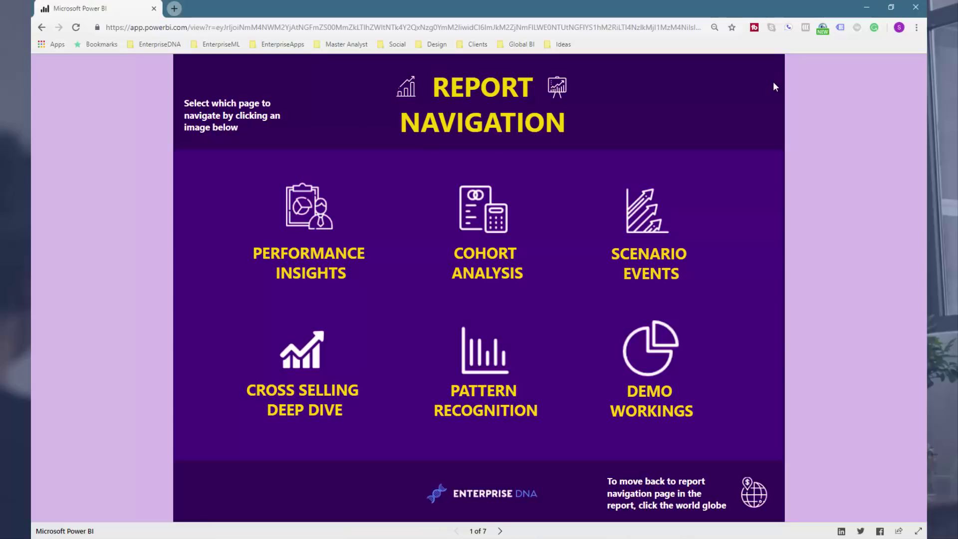
{"action": "left_click", "coordinate": [919, 530]}
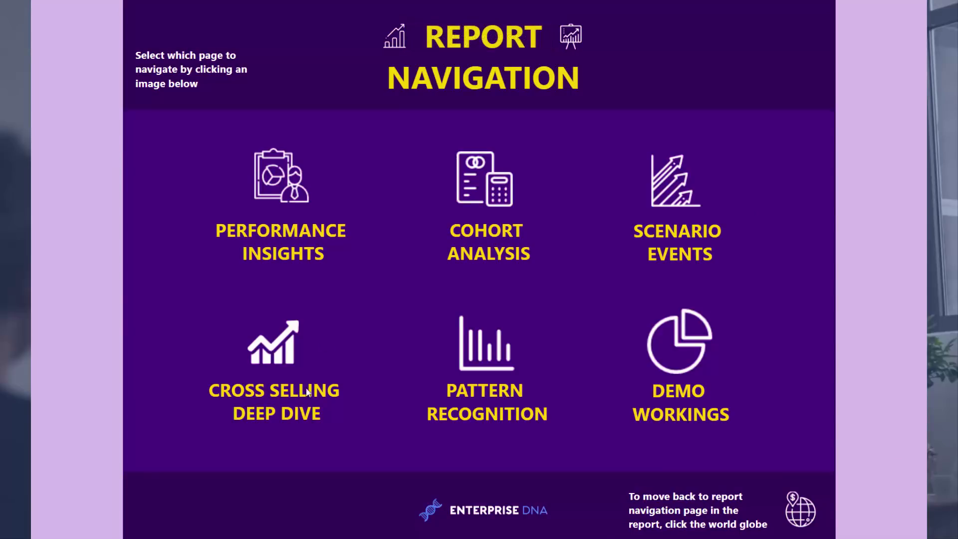
{"action": "left_click", "coordinate": [280, 352]}
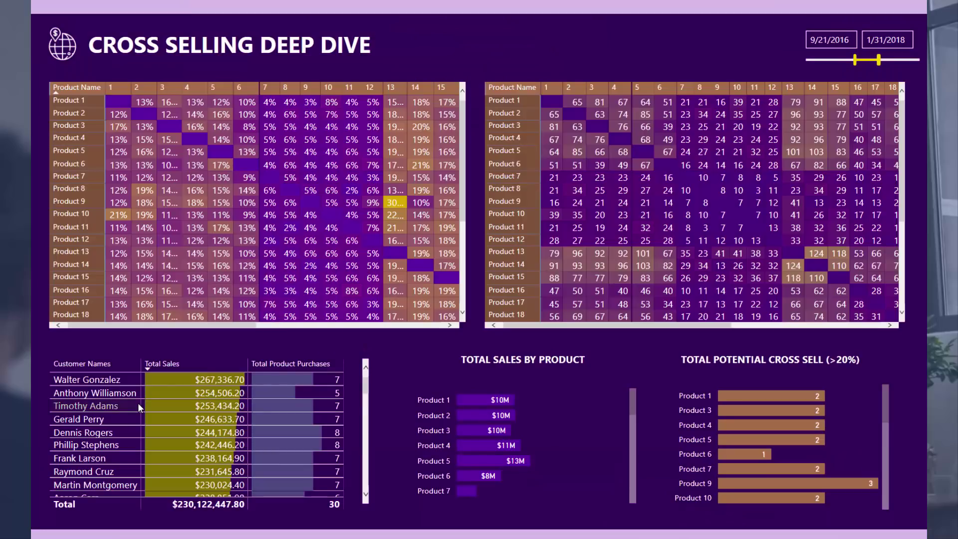
{"action": "left_click", "coordinate": [68, 59]}
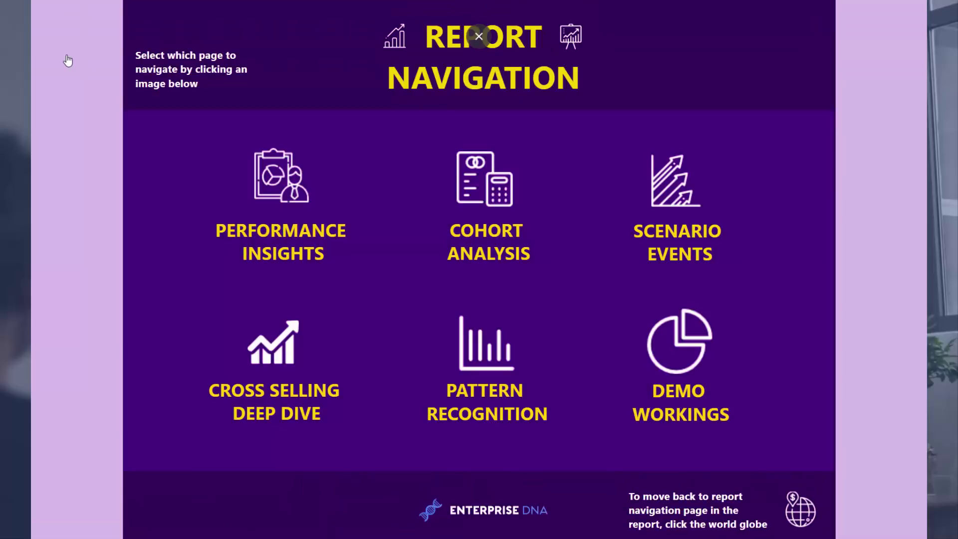